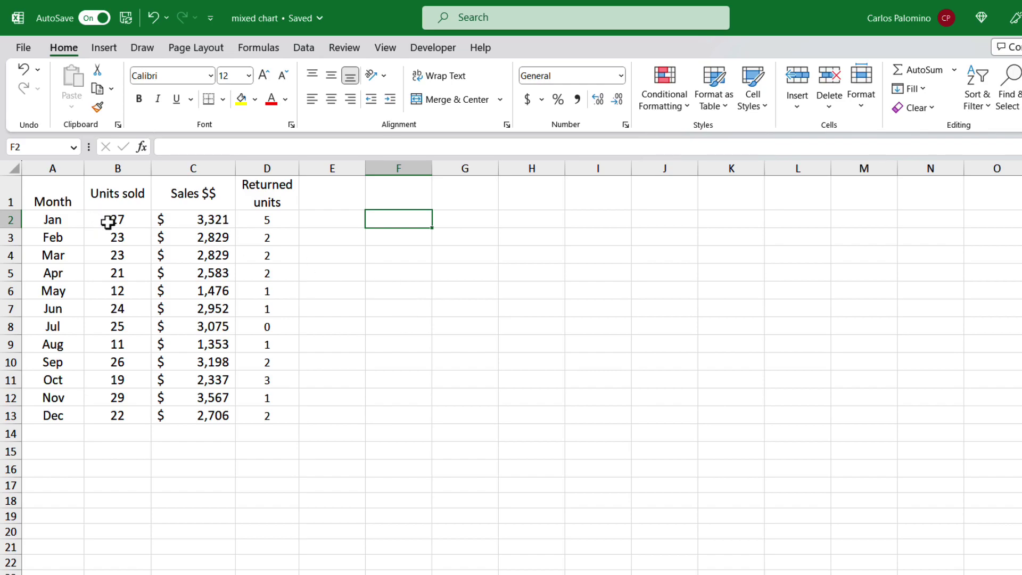
# Insert a Clustered Column chart of the Units sold and Sales $$ data in B1:C13 from the recommended charts
pyautogui.click(116, 206)
pyautogui.moveTo(117, 208); pyautogui.dragTo(197, 415)
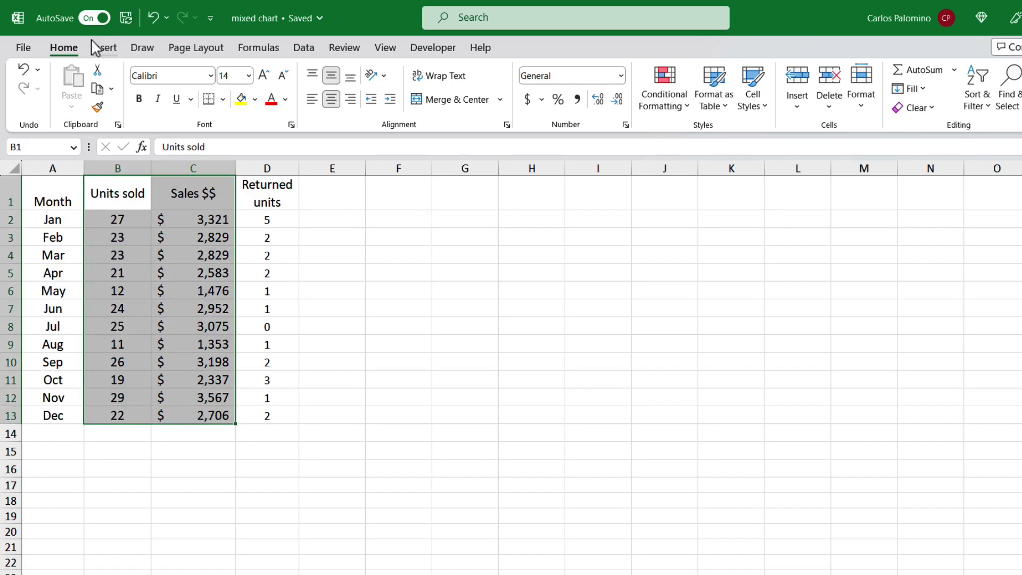
pyautogui.click(103, 53)
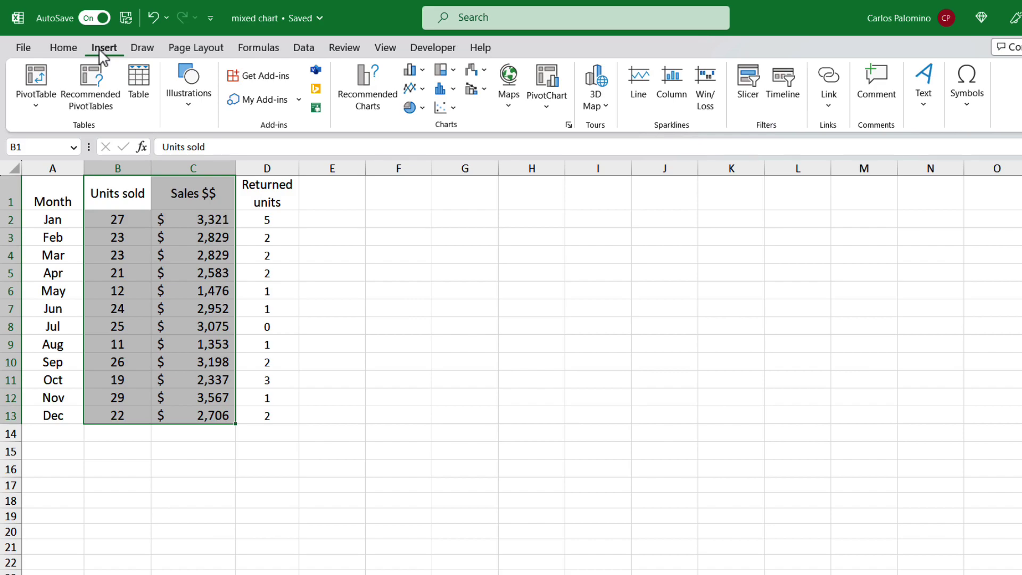
pyautogui.click(384, 99)
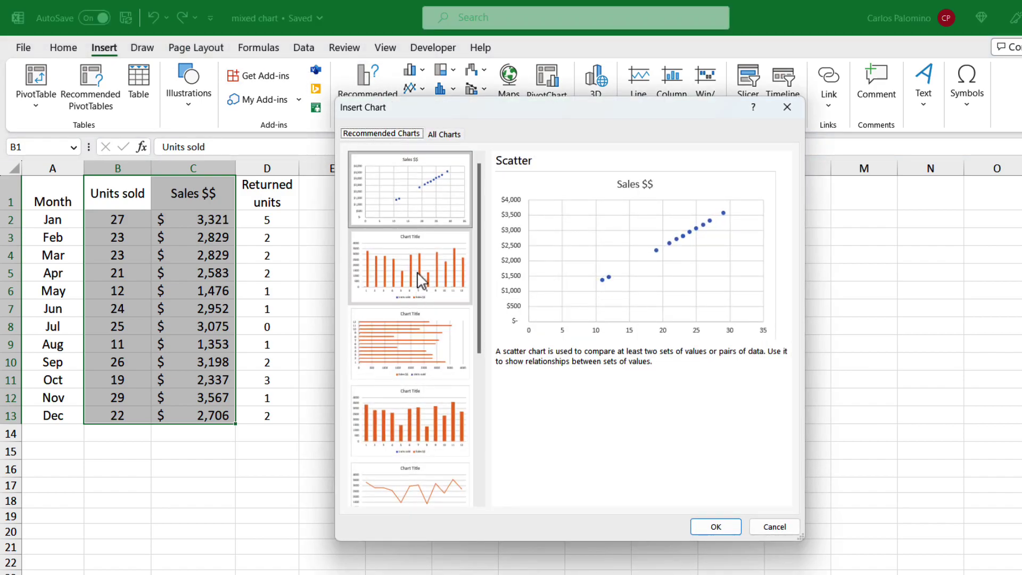
pyautogui.scroll(-3, 418, 278)
pyautogui.scroll(-1, 422, 280)
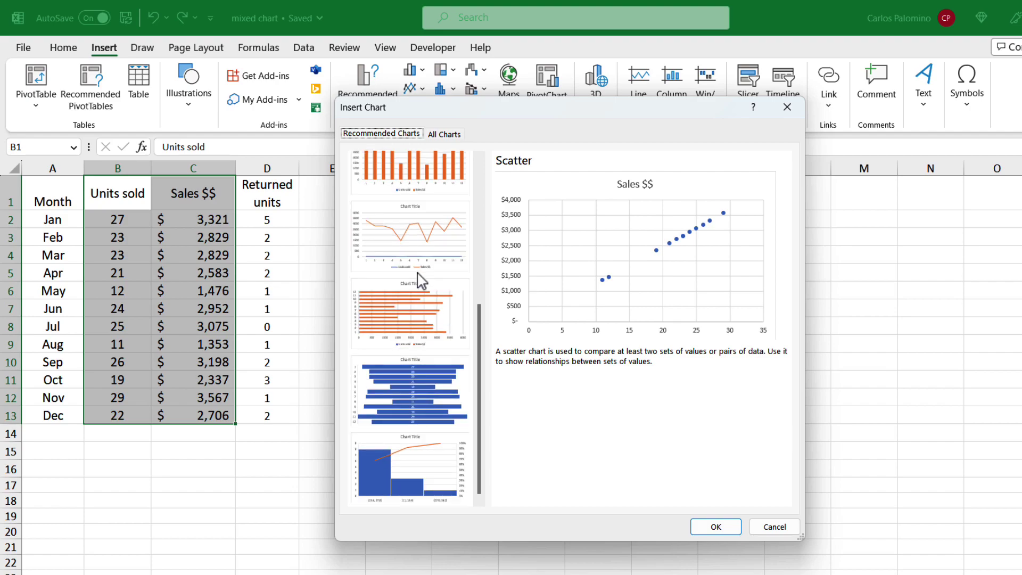
pyautogui.scroll(4, 420, 281)
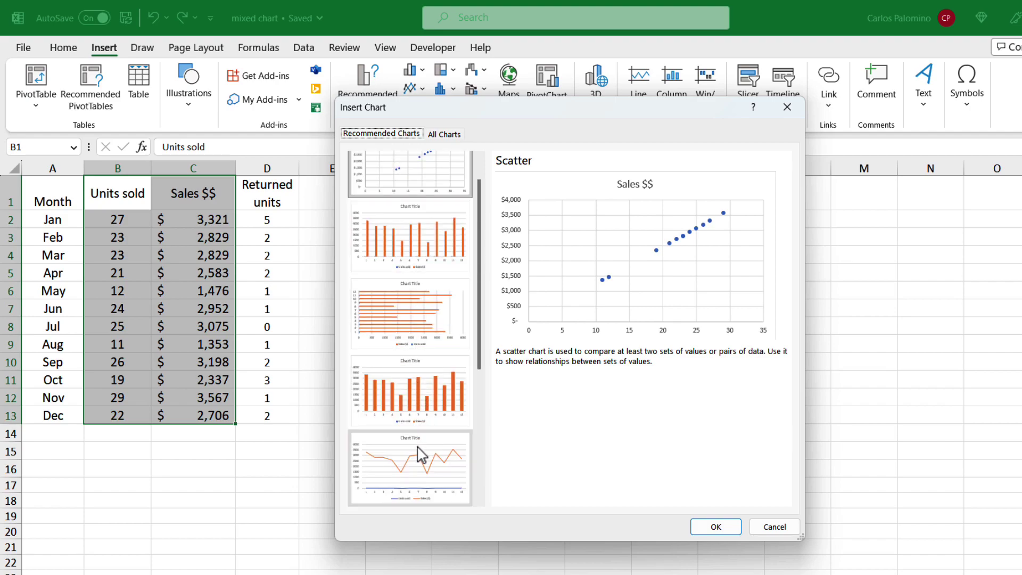
pyautogui.click(419, 265)
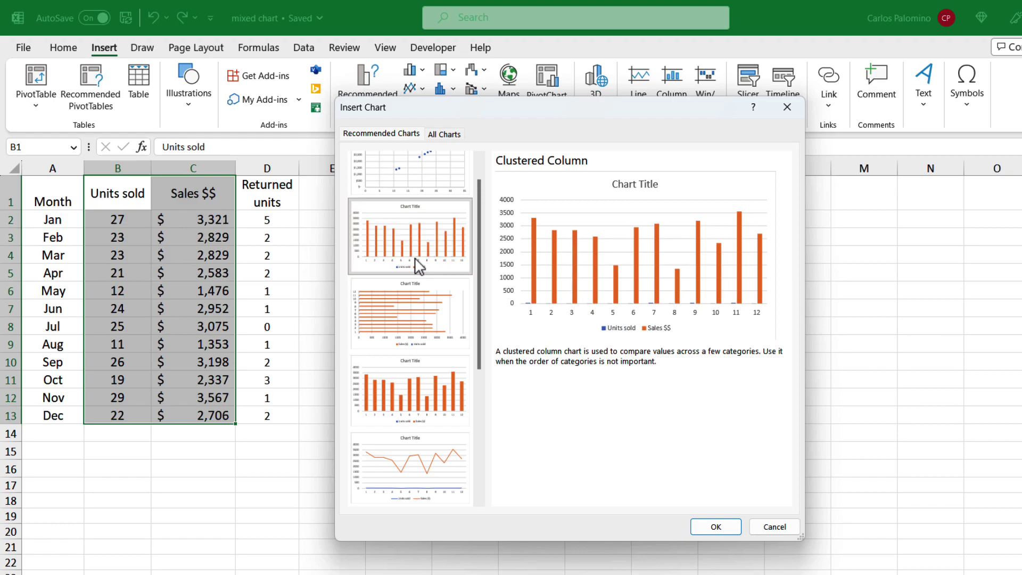
pyautogui.click(716, 526)
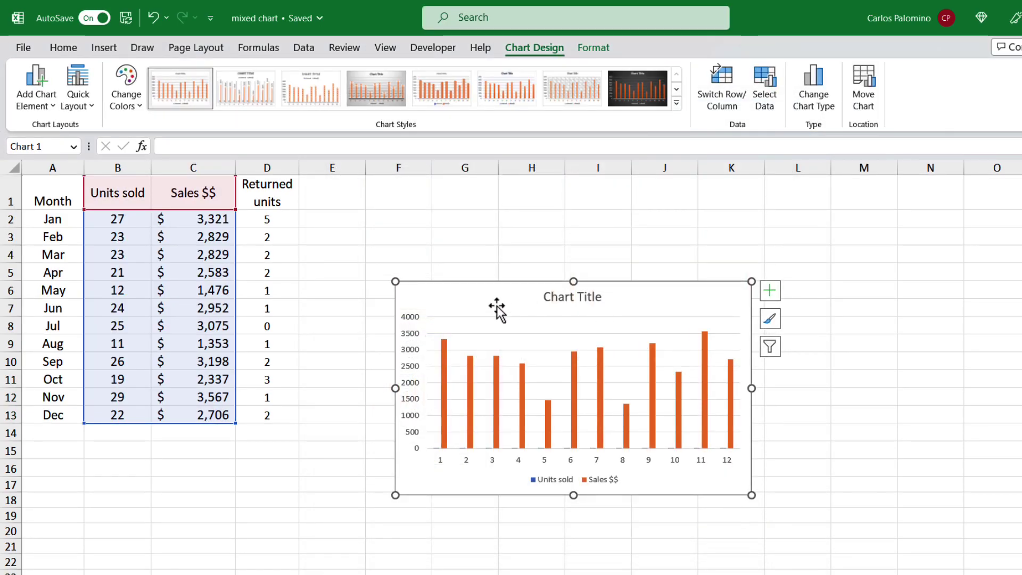
# Enlarge the column chart by extending its upper-left corner to about cell E2, beside the data table
pyautogui.moveTo(395, 282); pyautogui.dragTo(315, 208)
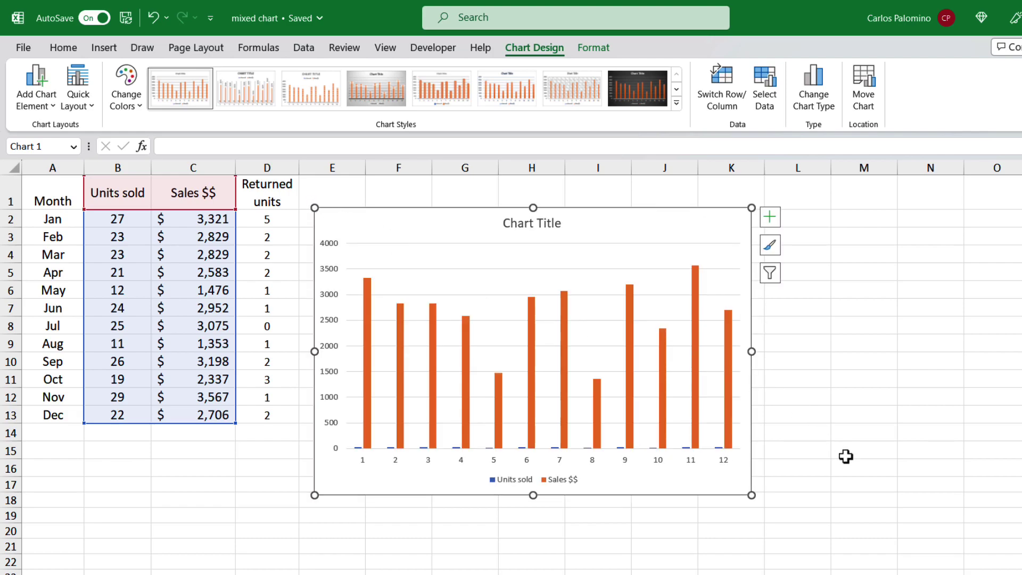
pyautogui.click(506, 486)
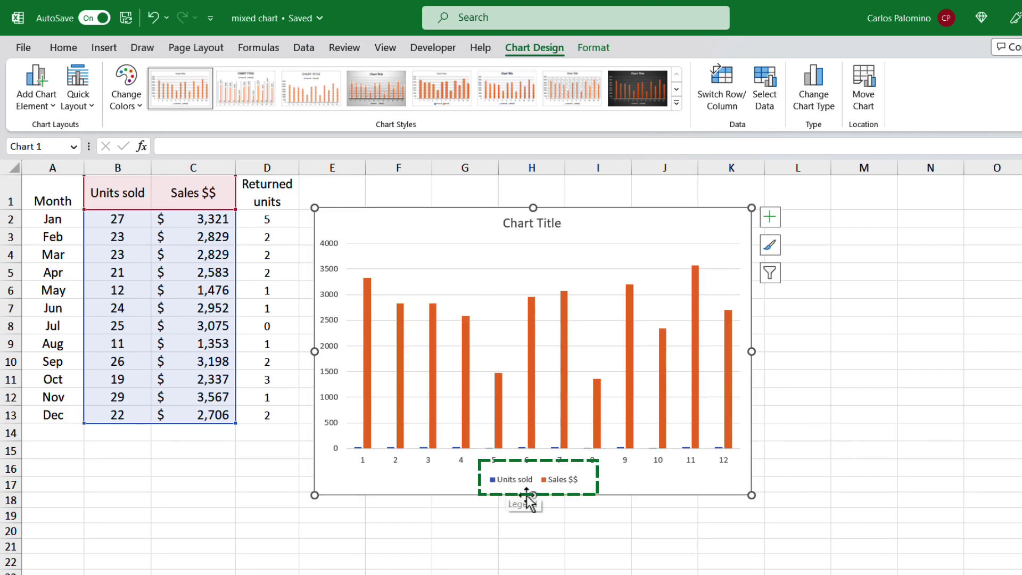
pyautogui.press('Escape')
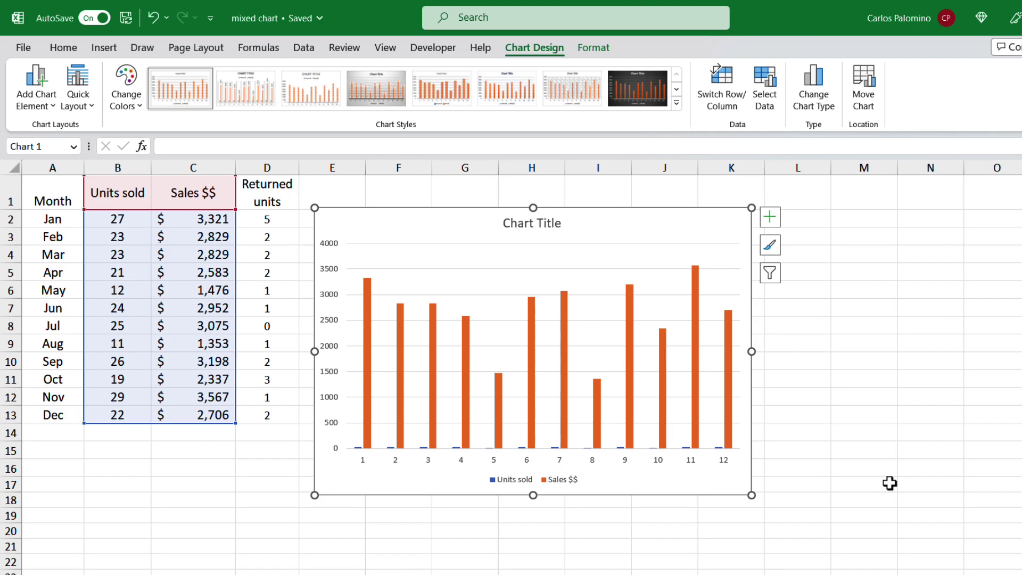
# Plot the "Units sold" series of the chart on the secondary axis
pyautogui.click(590, 51)
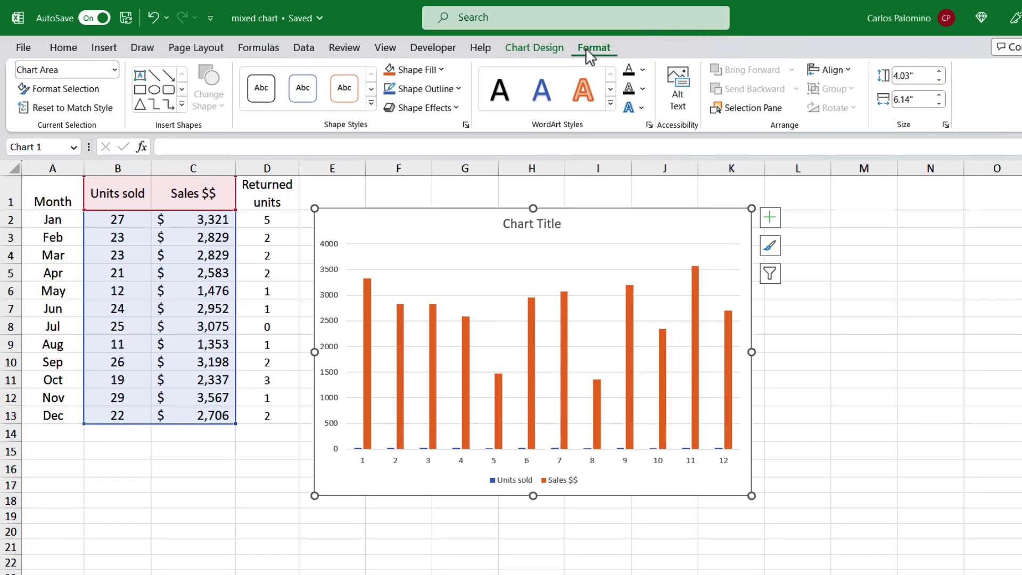
pyautogui.click(115, 69)
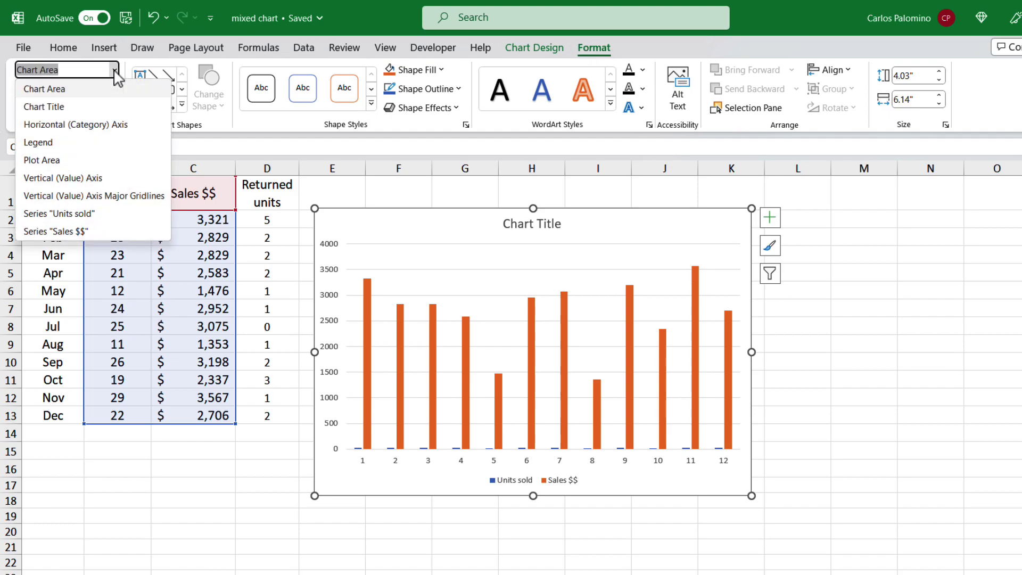
pyautogui.click(95, 215)
pyautogui.click(68, 87)
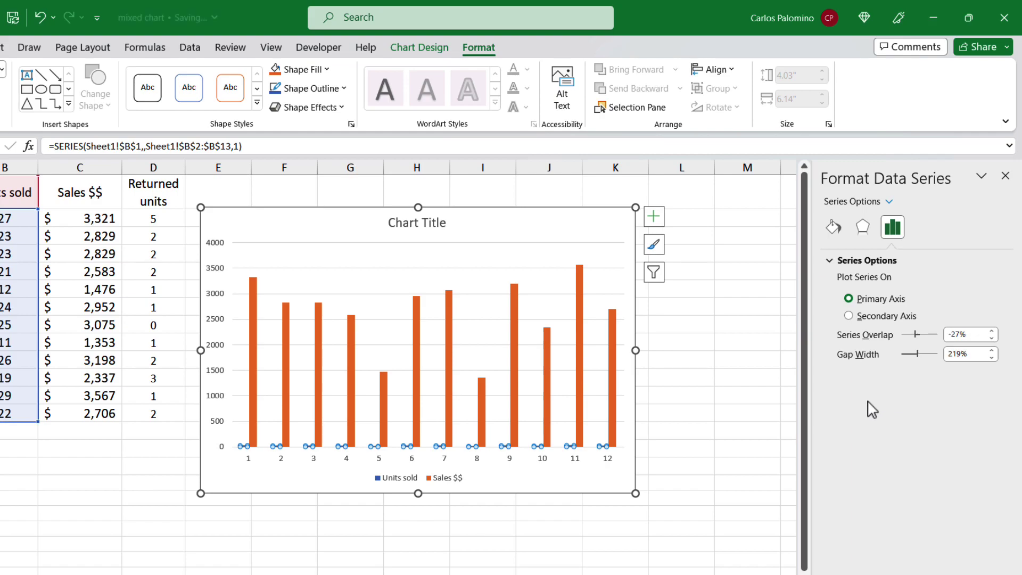
pyautogui.click(849, 317)
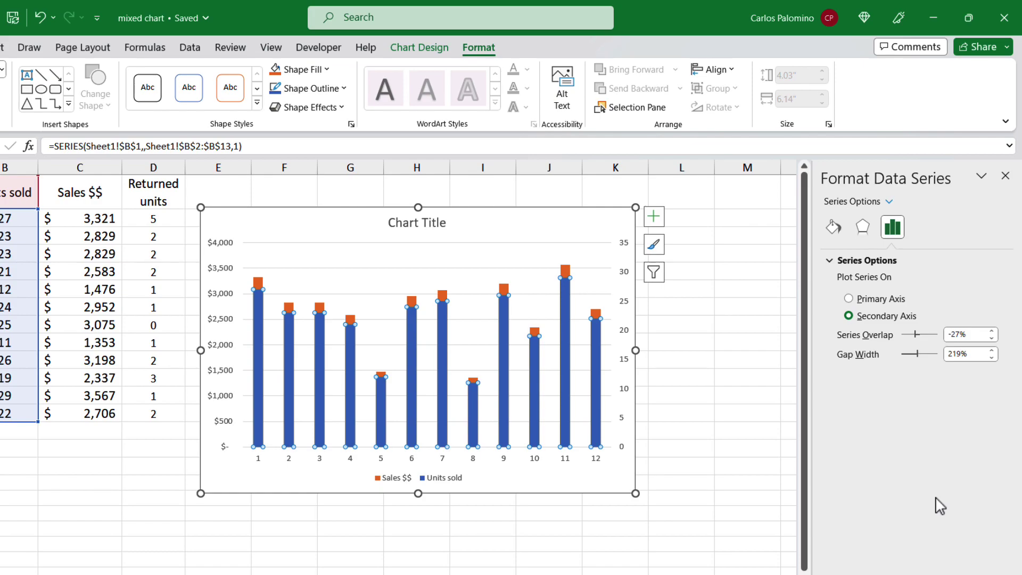
pyautogui.click(690, 332)
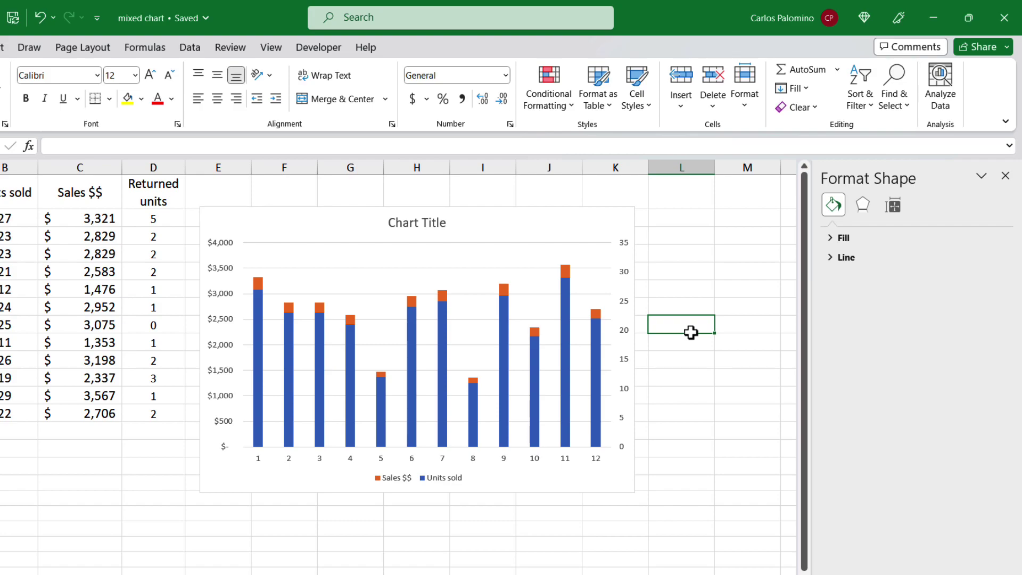
# Try a maximum bound of 50 on the chart's secondary vertical axis and undo the change
pyautogui.click(627, 252)
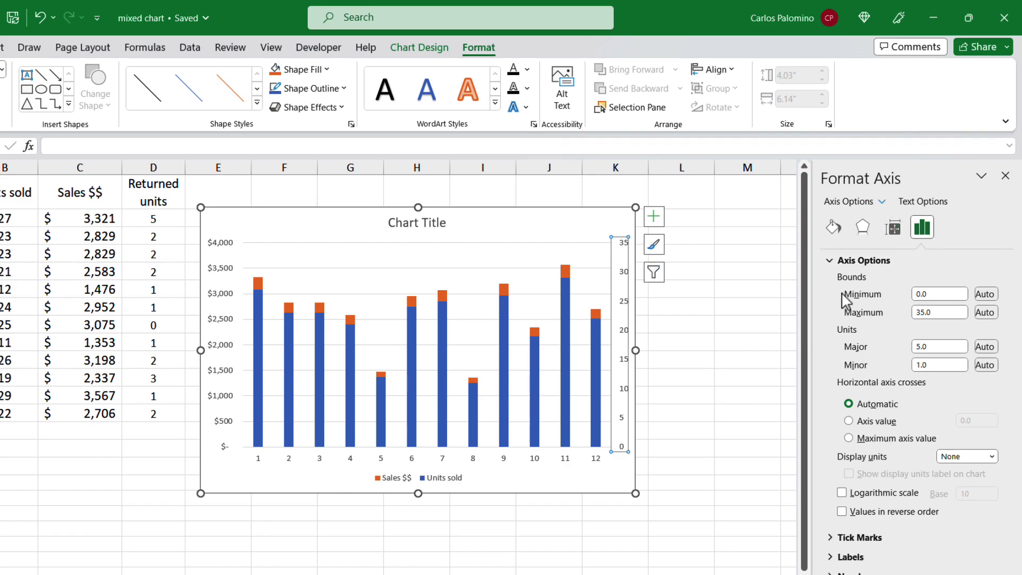
pyautogui.doubleClick(912, 313)
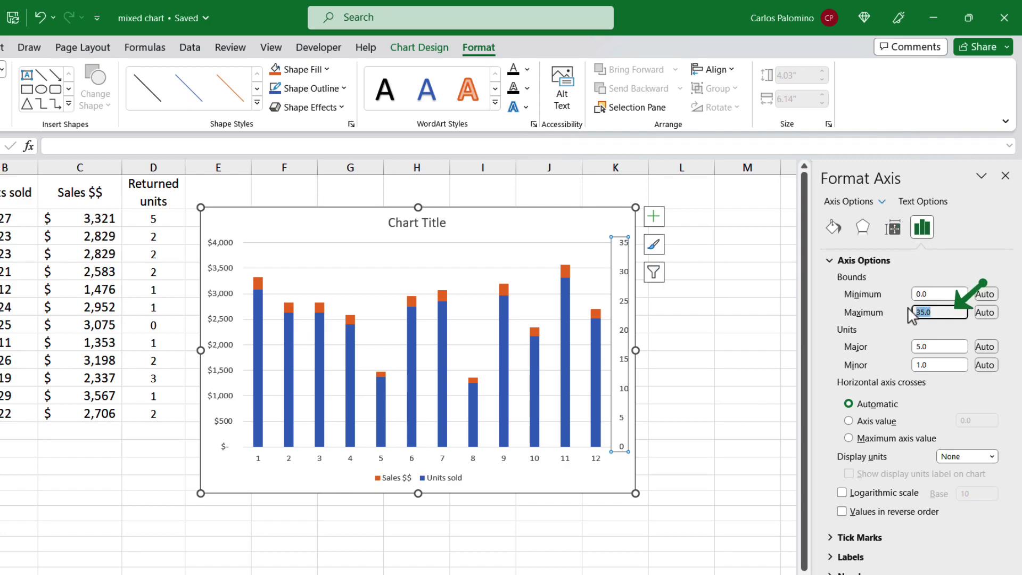
pyautogui.write('50')
pyautogui.press('Return')
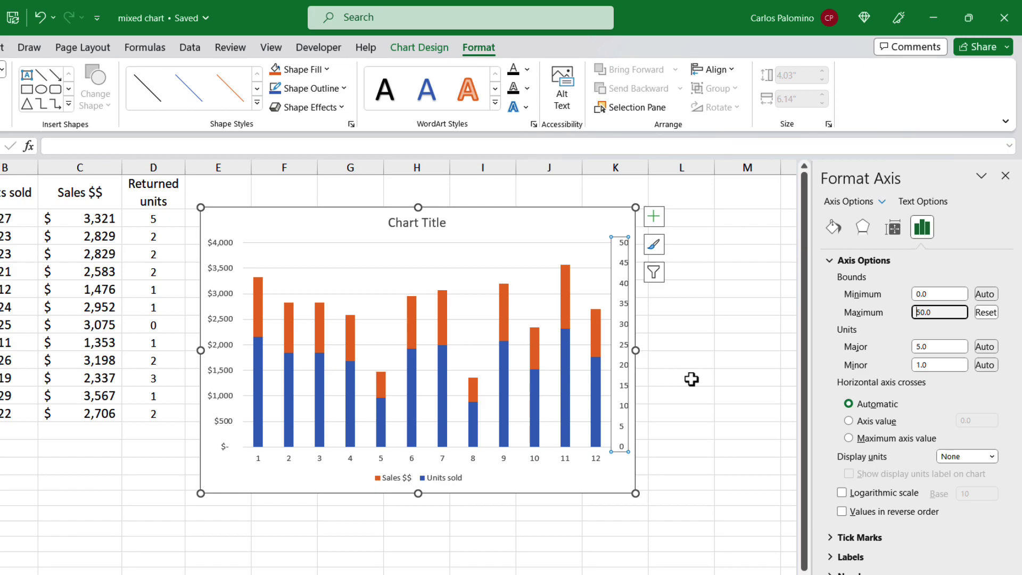
pyautogui.click(37, 19)
pyautogui.click(1005, 175)
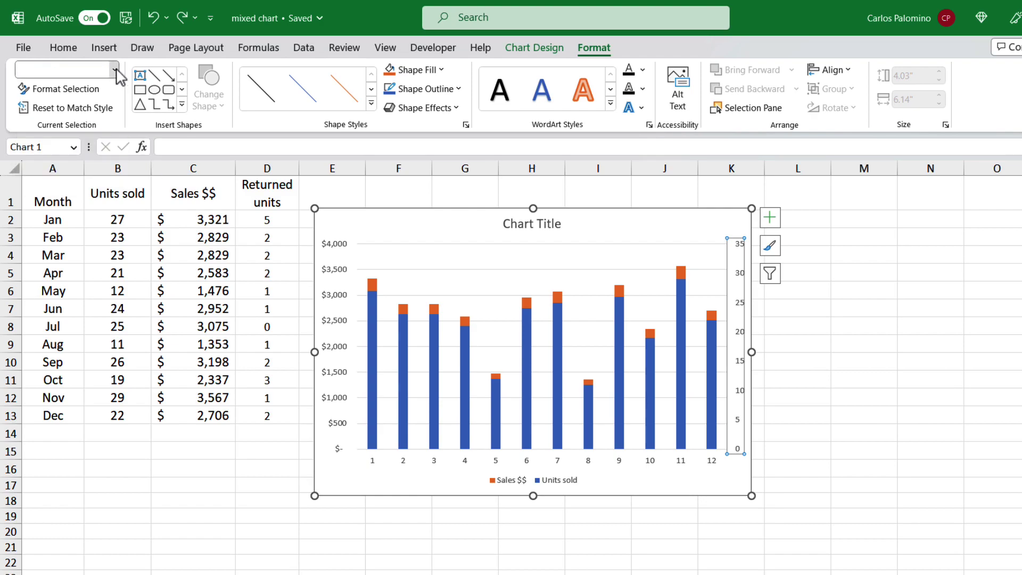
# Change the chart type of the "Sales $$" series to Stacked Line with Markers in the custom combination
pyautogui.click(115, 69)
pyautogui.click(88, 231)
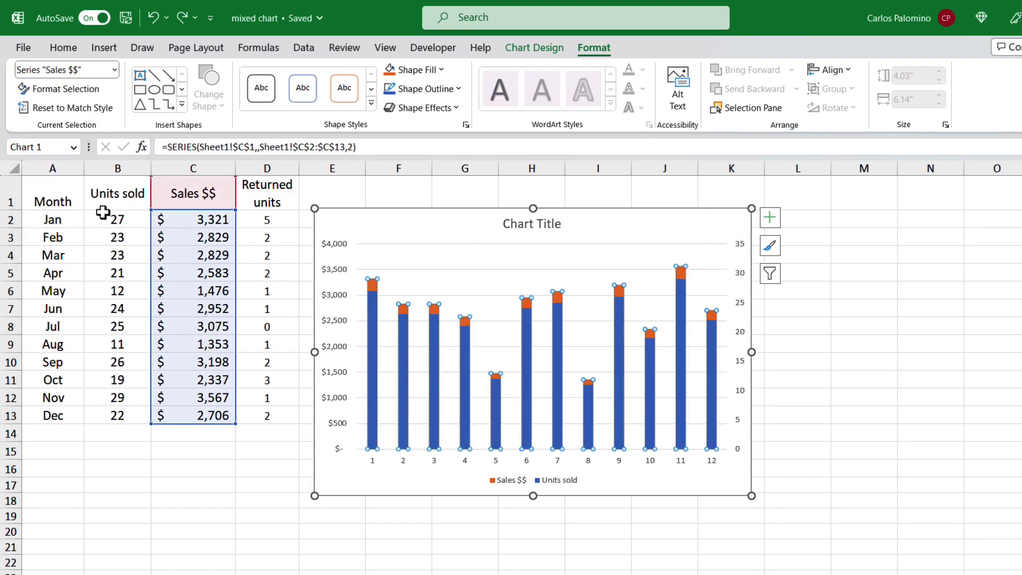
pyautogui.click(535, 49)
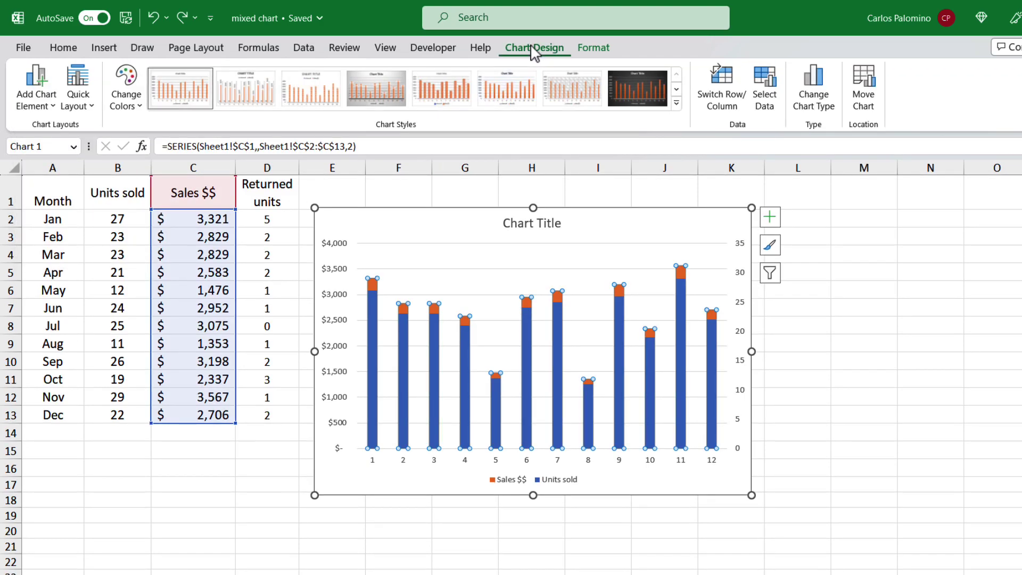
pyautogui.click(812, 78)
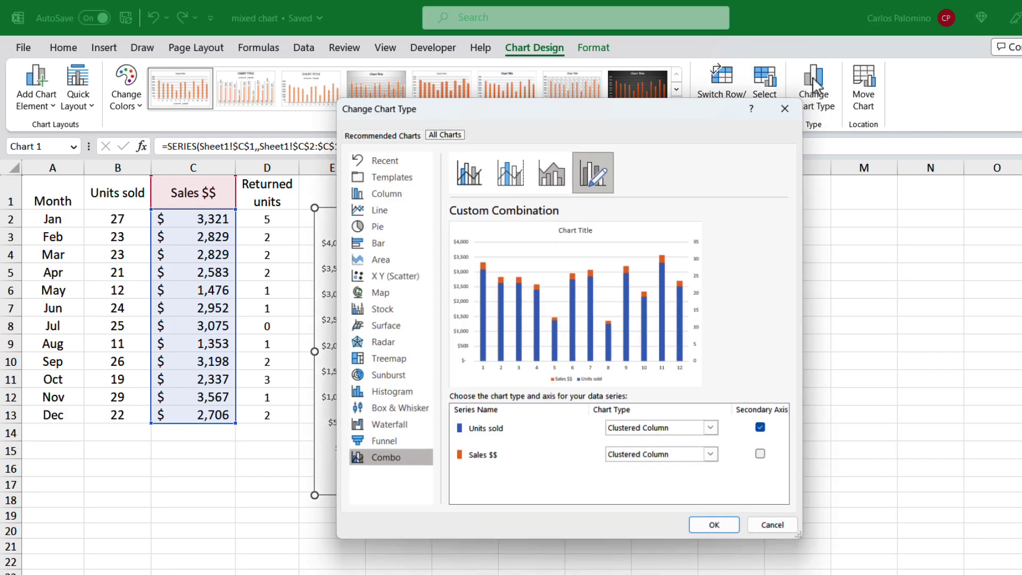
pyautogui.click(712, 456)
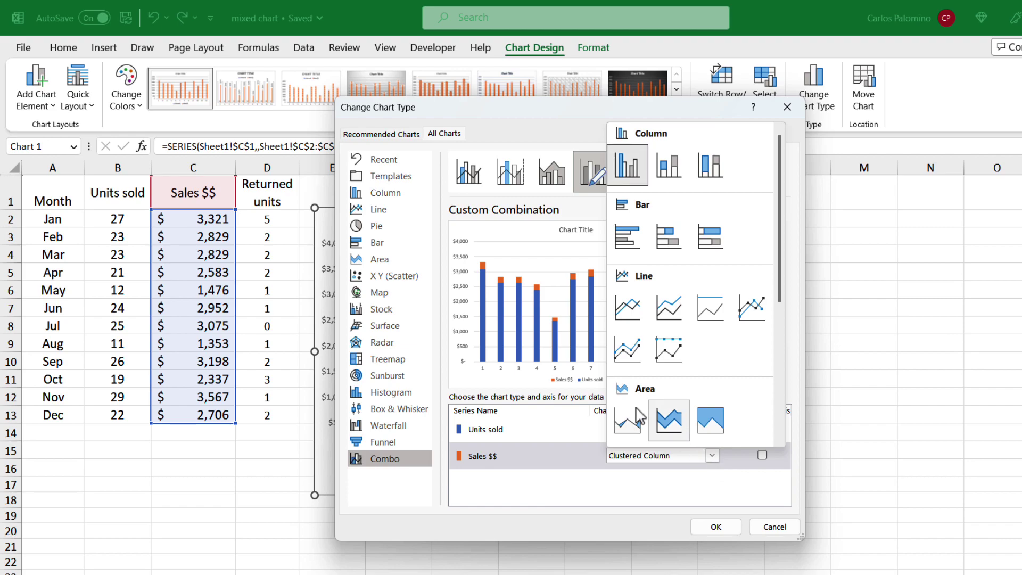
pyautogui.click(627, 349)
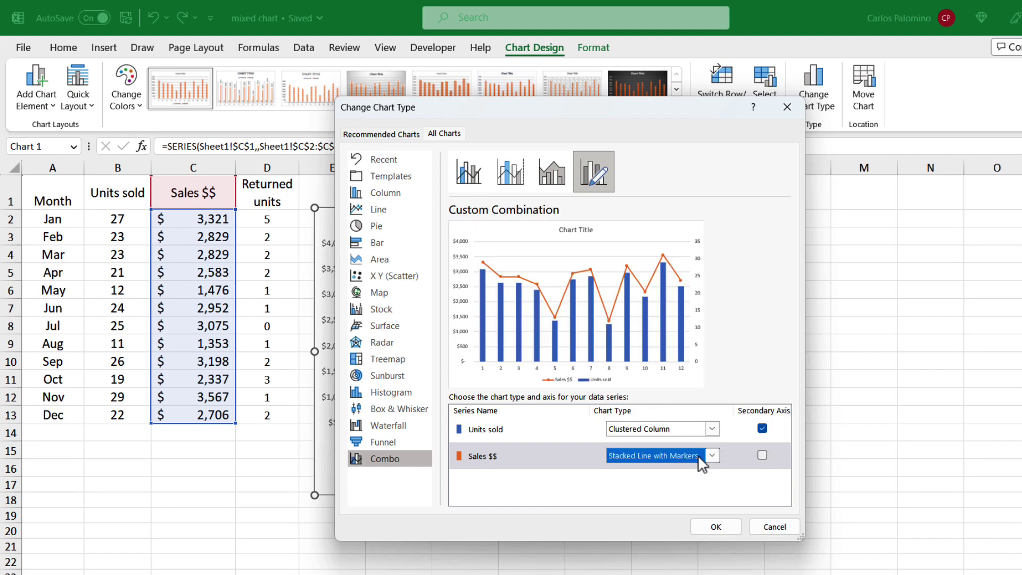
pyautogui.click(717, 529)
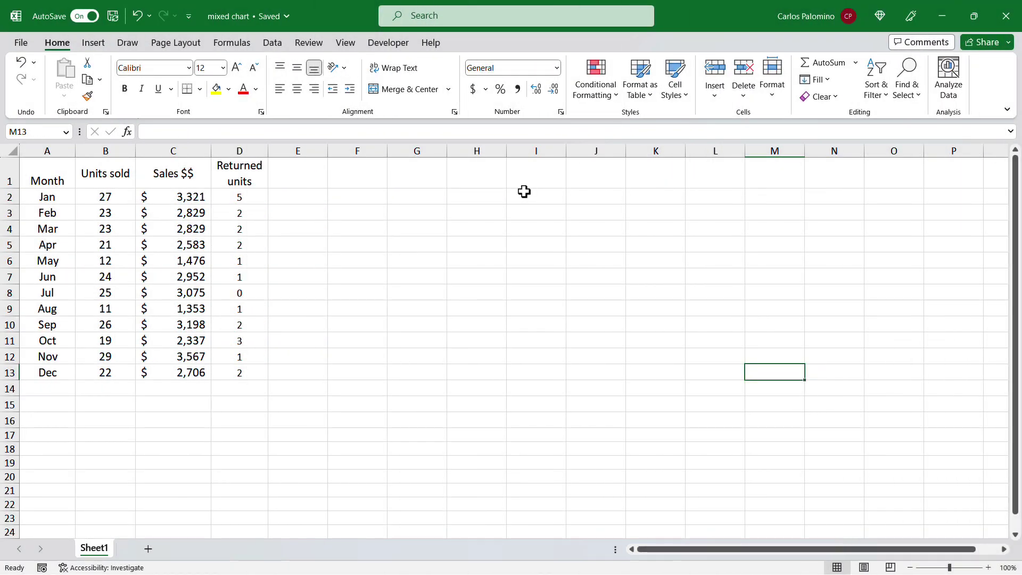
# Add the column header "% of return" in cell E1, next to Returned units
pyautogui.click(530, 184)
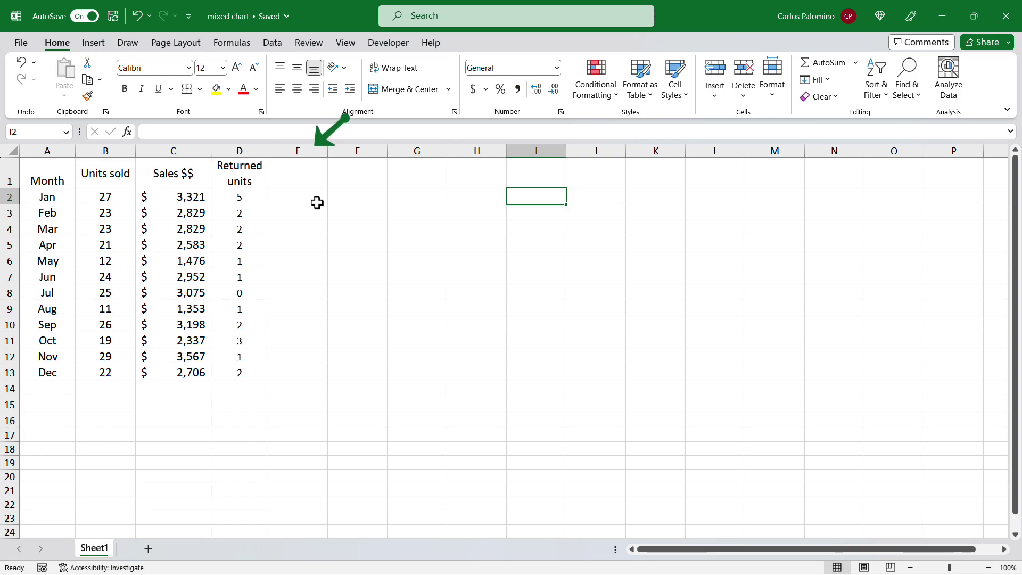
pyautogui.click(315, 178)
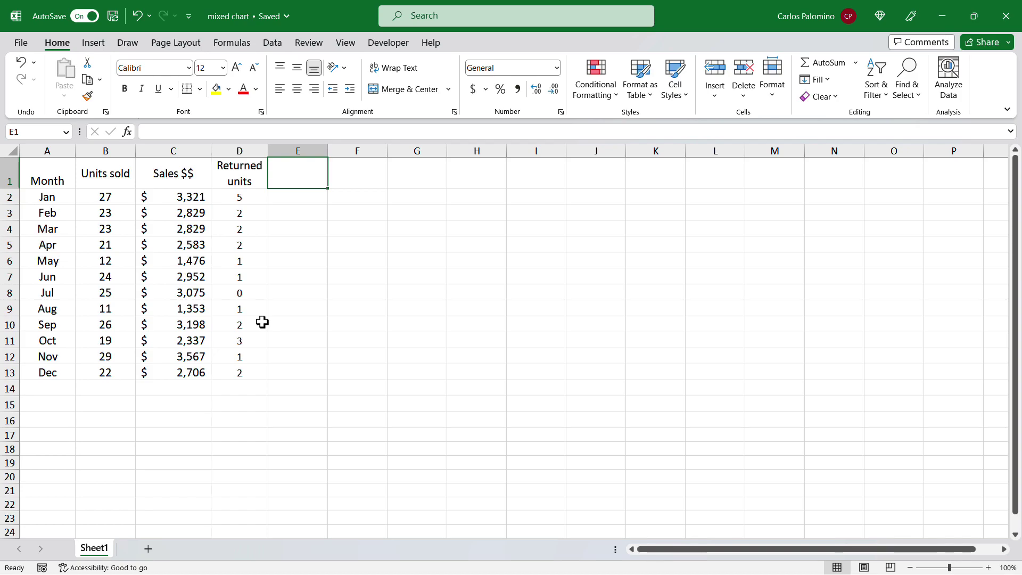
pyautogui.write('% of return')
pyautogui.press('Return')
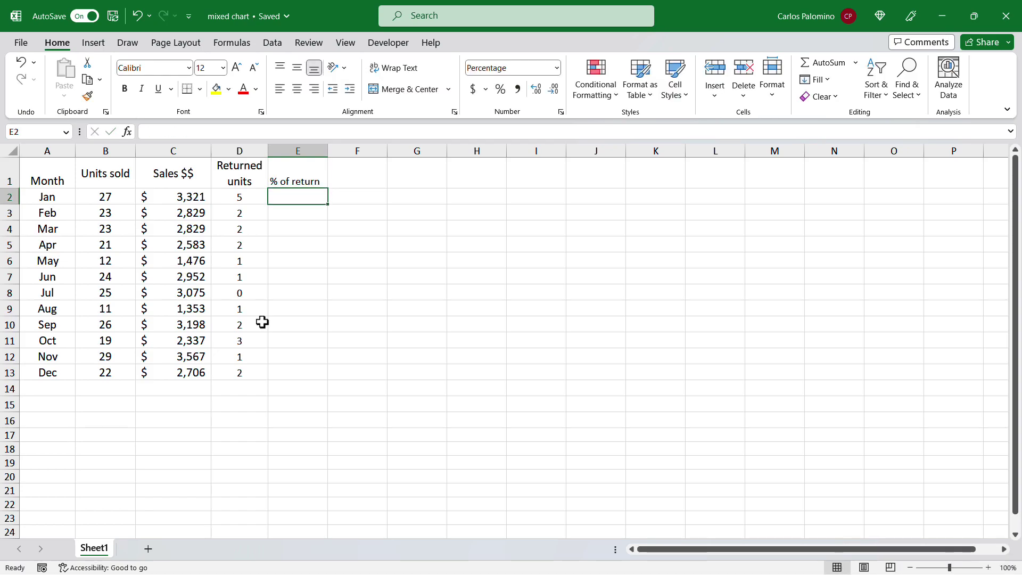
# Calculate the return percentage in E2 with =D2/B2 and fill the formula down to E13
pyautogui.write('=')
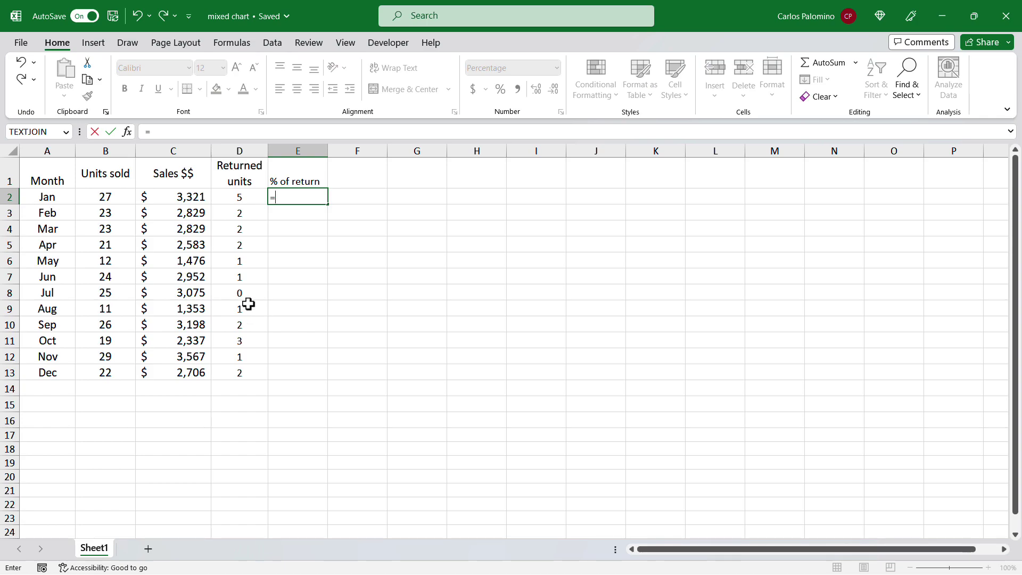
pyautogui.click(229, 199)
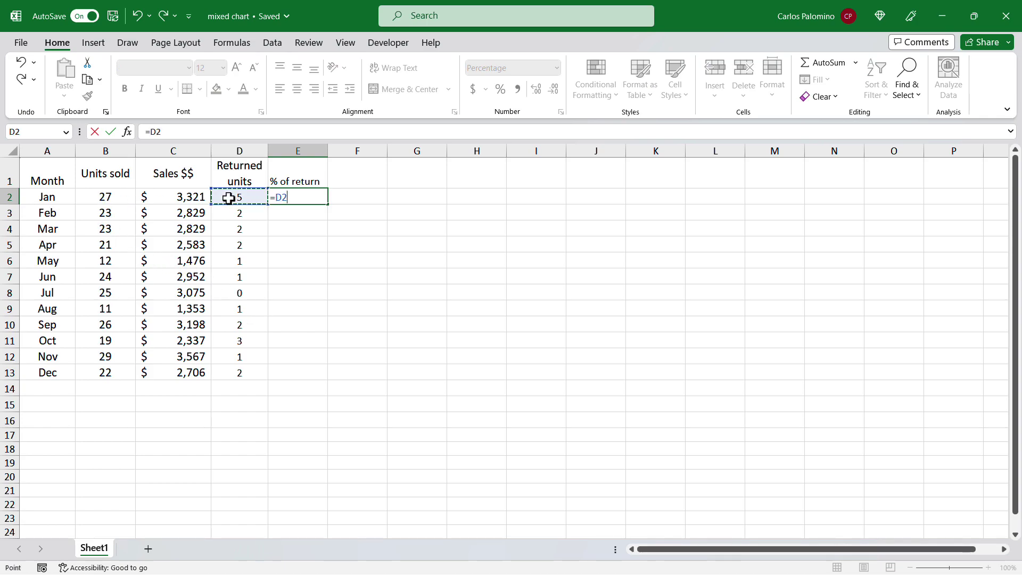
pyautogui.write('/')
pyautogui.click(113, 198)
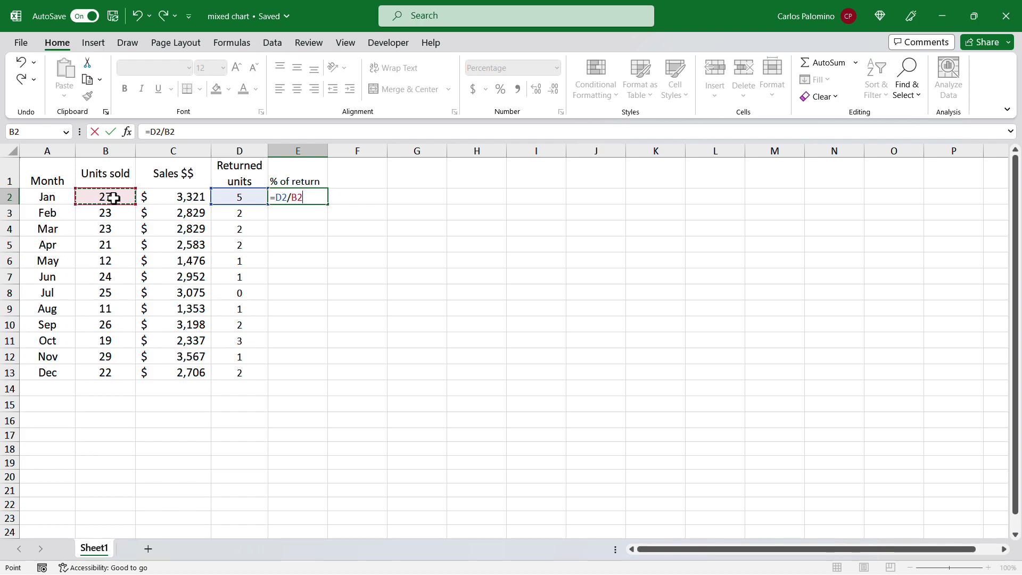
pyautogui.press('Return')
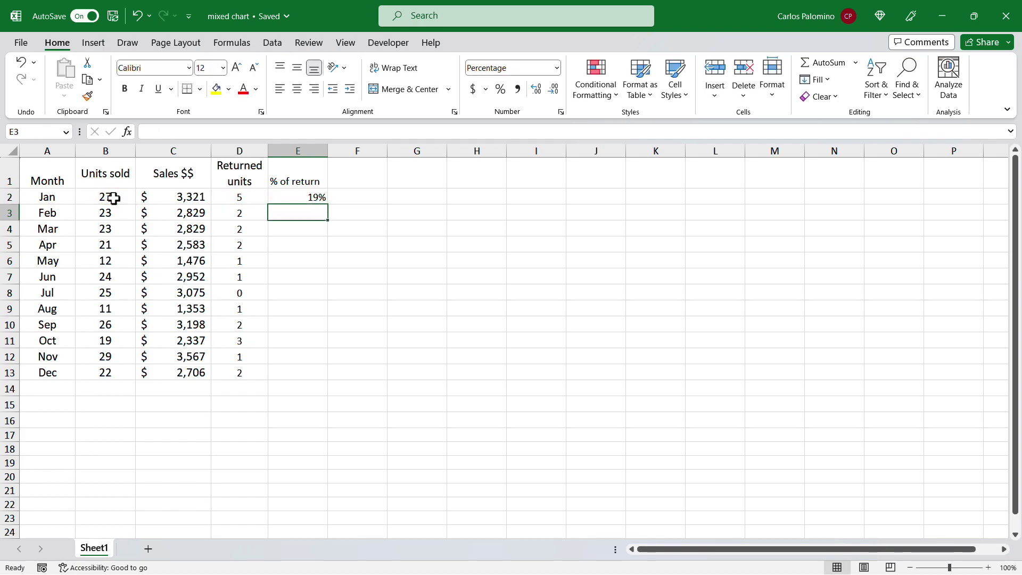
pyautogui.click(320, 198)
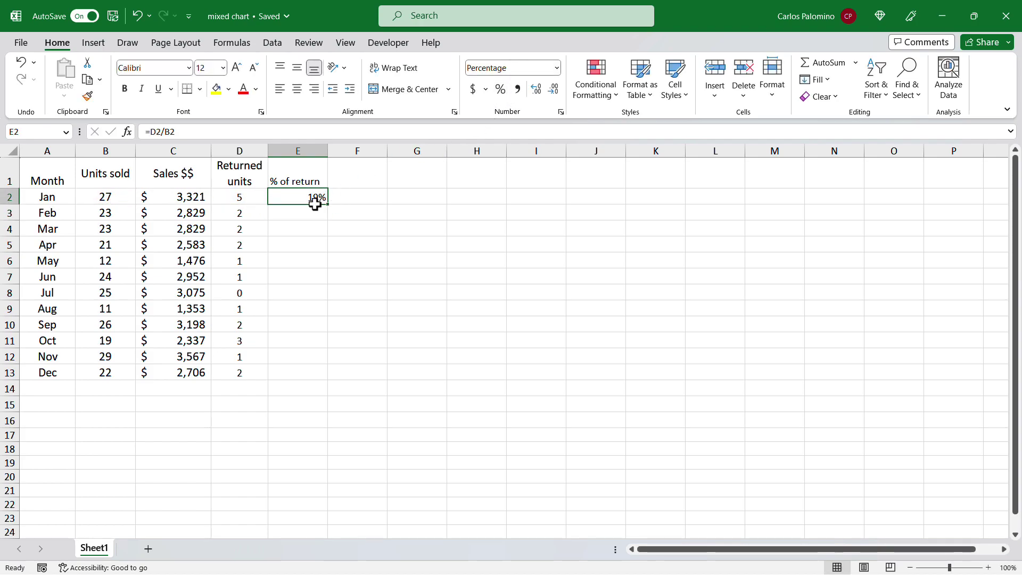
pyautogui.moveTo(329, 202); pyautogui.dragTo(331, 374)
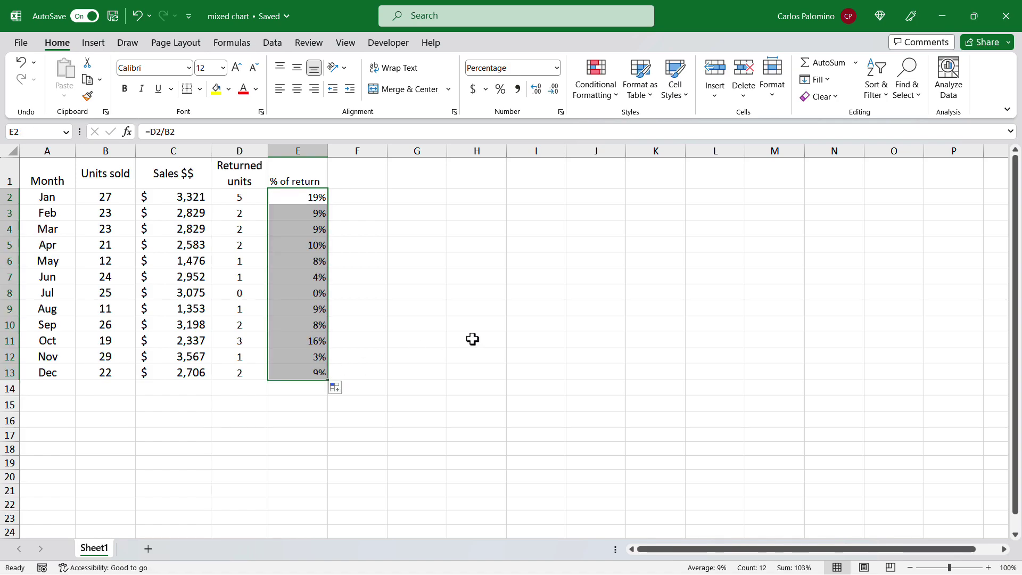
# Insert a 2-D clustered column chart from D1:E13 and enlarge it beside the data to about 4.03" high by 5.64" wide
pyautogui.moveTo(239, 173); pyautogui.dragTo(297, 373)
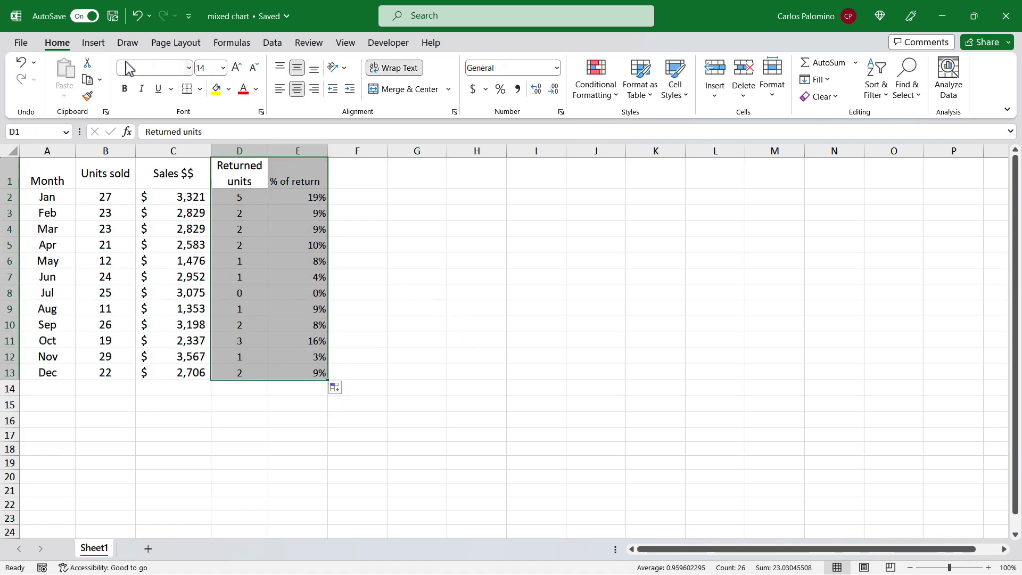
pyautogui.click(90, 45)
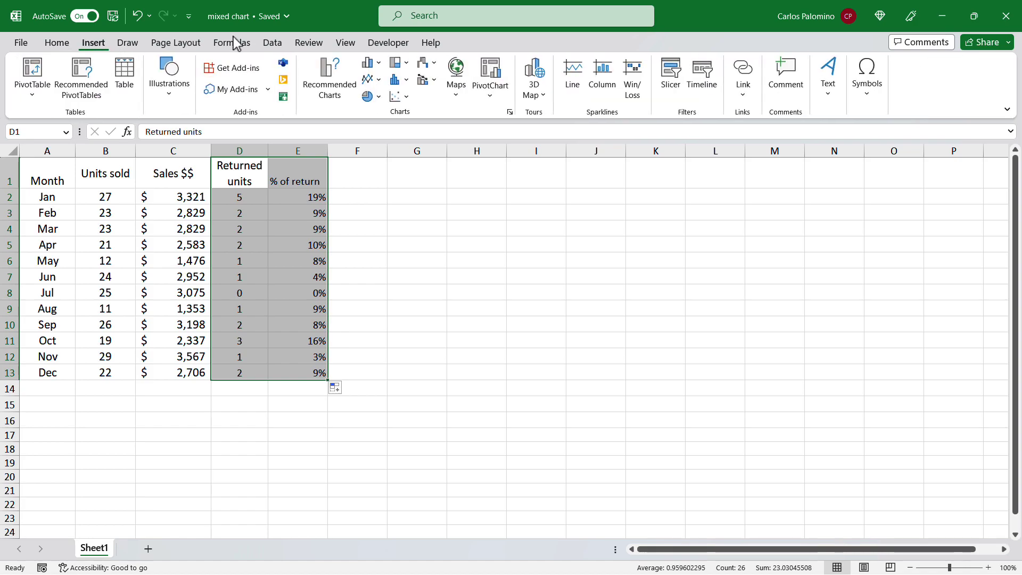
pyautogui.click(373, 63)
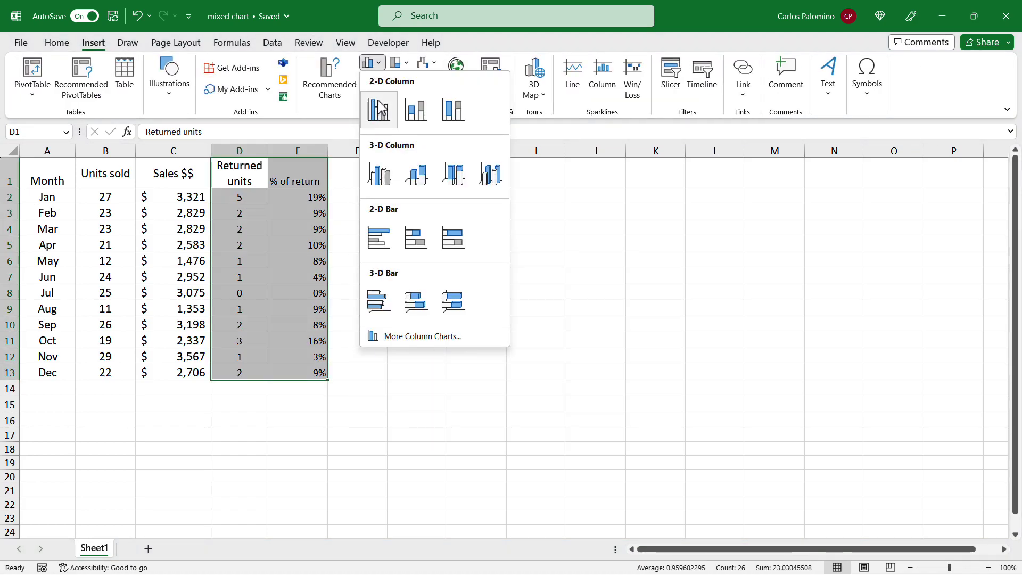
pyautogui.click(380, 108)
pyautogui.moveTo(570, 263); pyautogui.dragTo(581, 195)
pyautogui.moveTo(680, 387); pyautogui.dragTo(719, 448)
# Plot the chart's "% of return" series on the secondary axis
pyautogui.click(533, 43)
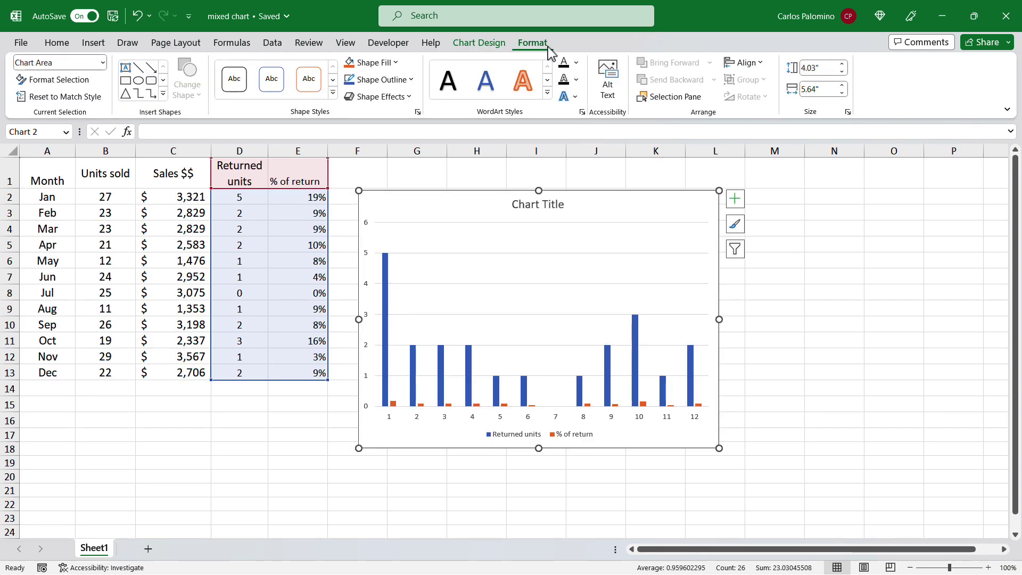
pyautogui.click(103, 63)
pyautogui.click(77, 205)
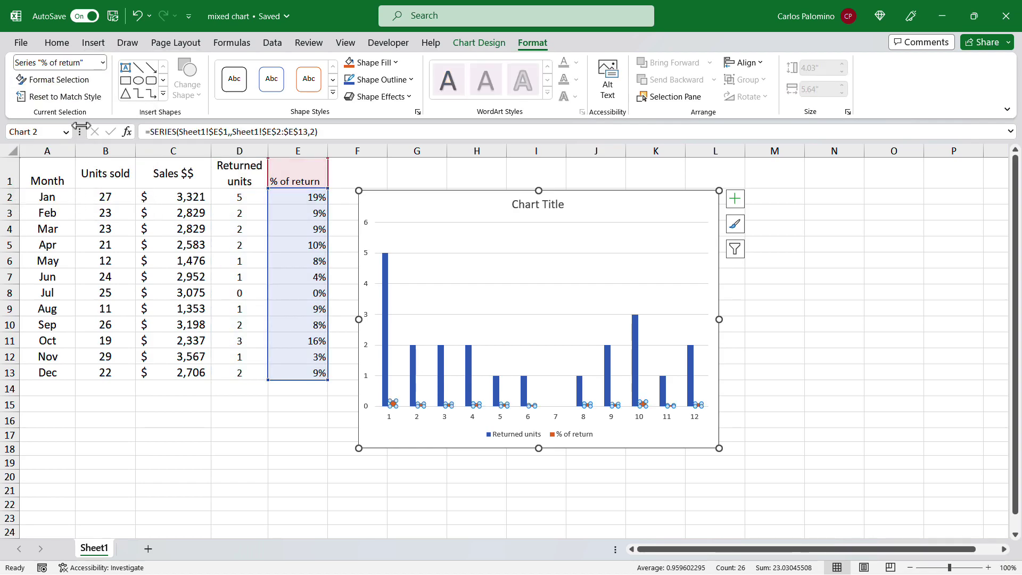
pyautogui.click(82, 81)
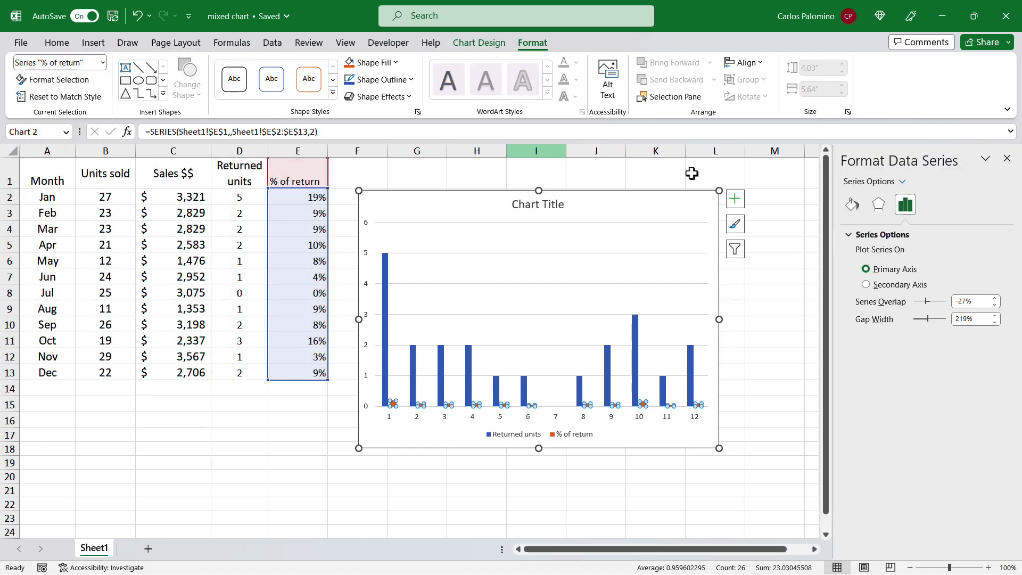
pyautogui.click(868, 285)
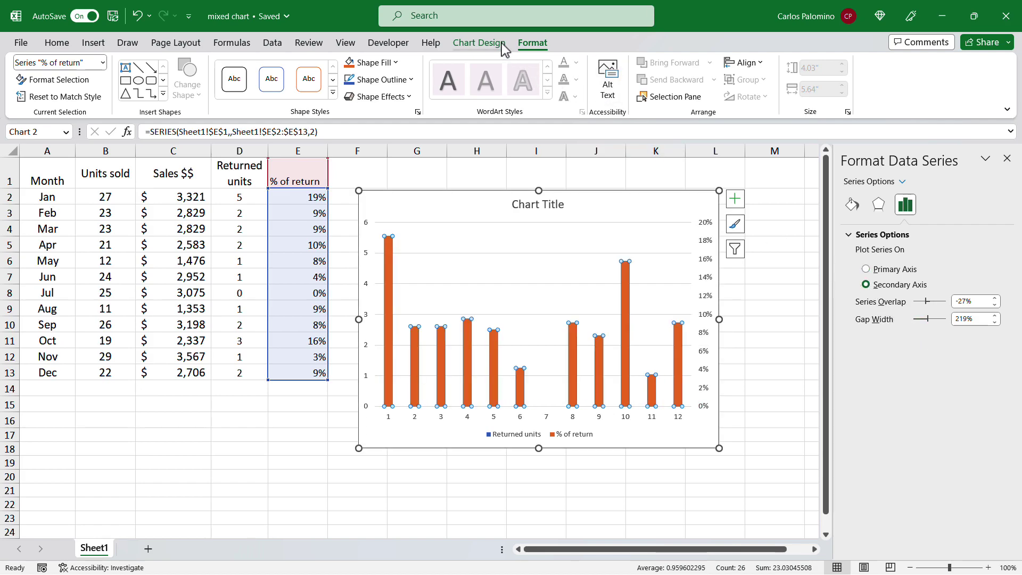
# Change the chart type of the "% of return" series to Stacked Line with Markers in the custom combination
pyautogui.click(479, 42)
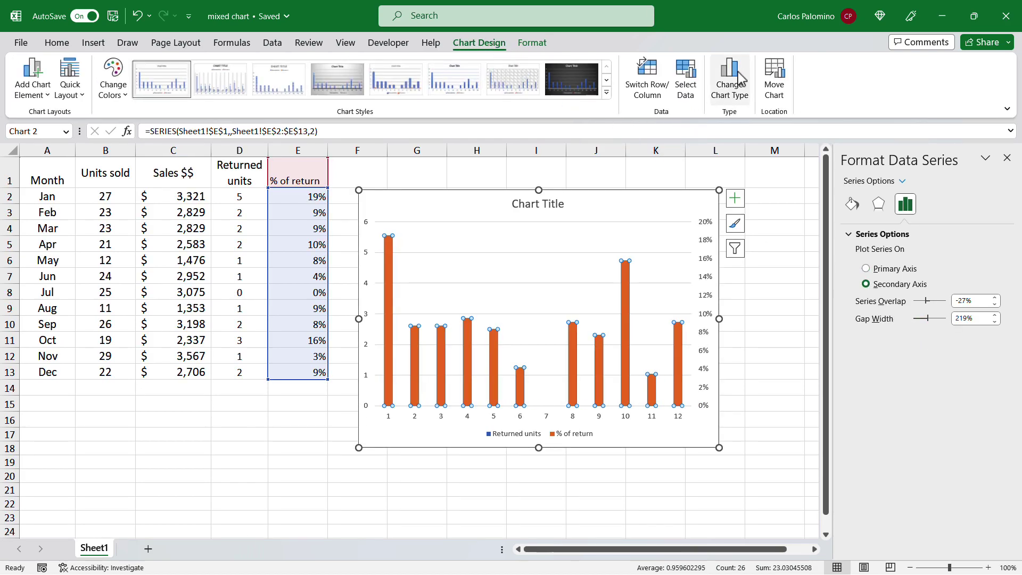
pyautogui.click(734, 78)
pyautogui.click(639, 405)
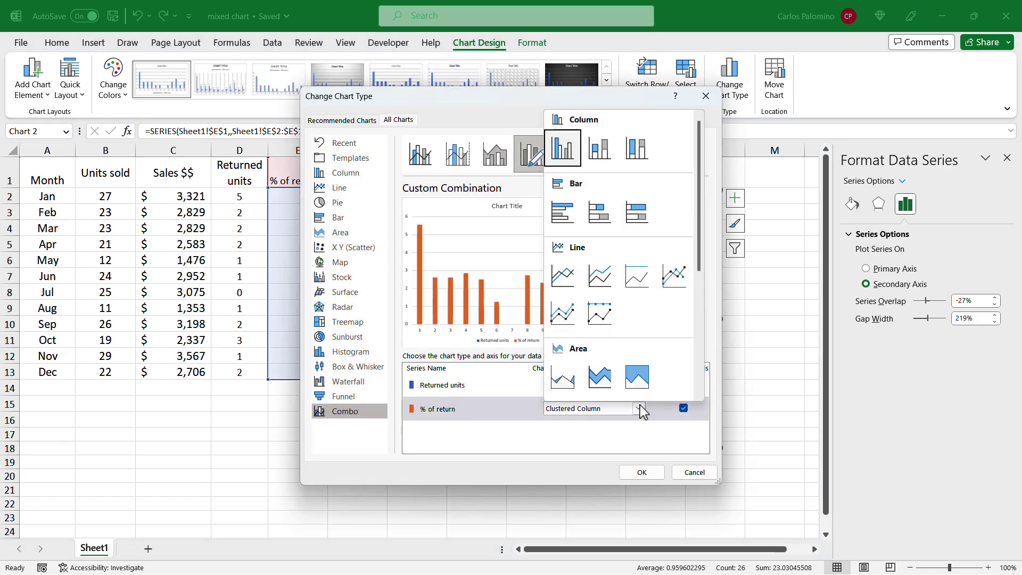
pyautogui.click(562, 313)
pyautogui.click(644, 473)
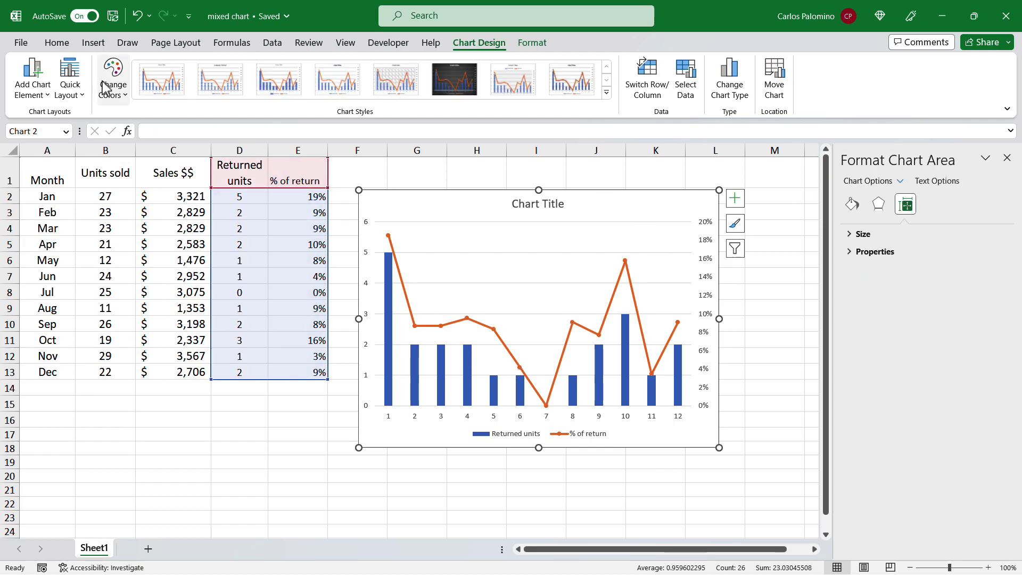
pyautogui.click(34, 94)
pyautogui.moveTo(44, 134)
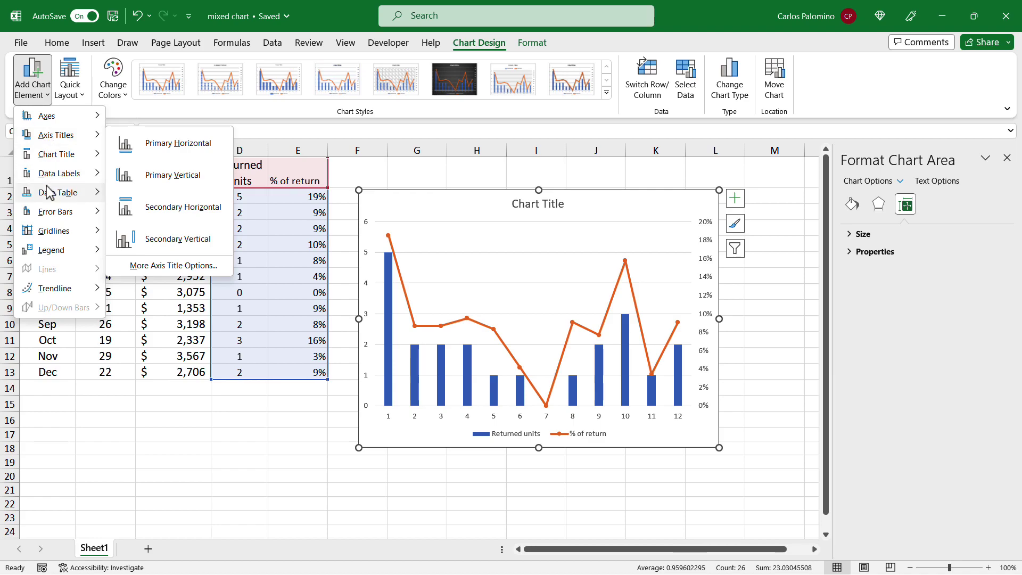
pyautogui.moveTo(53, 174)
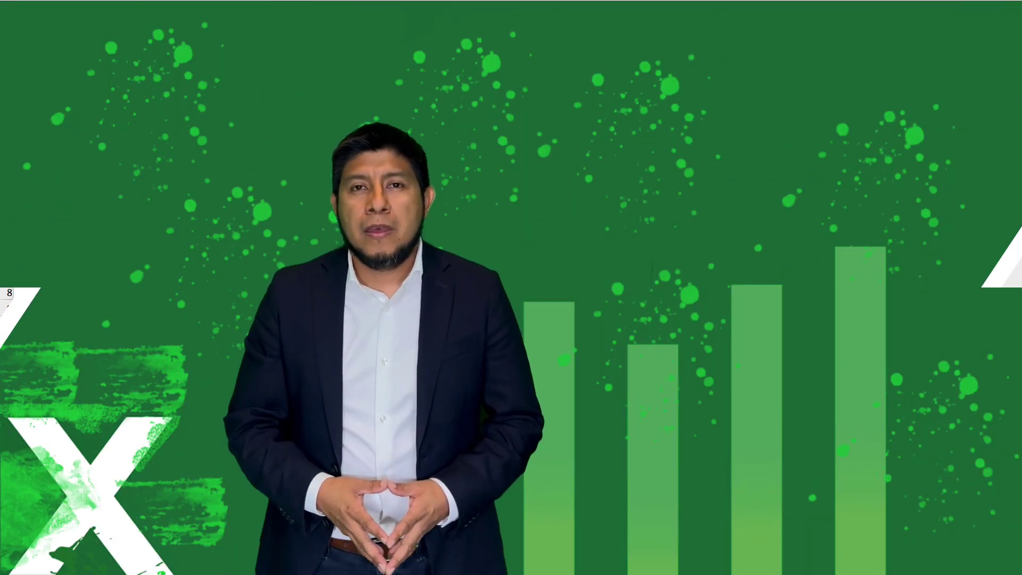